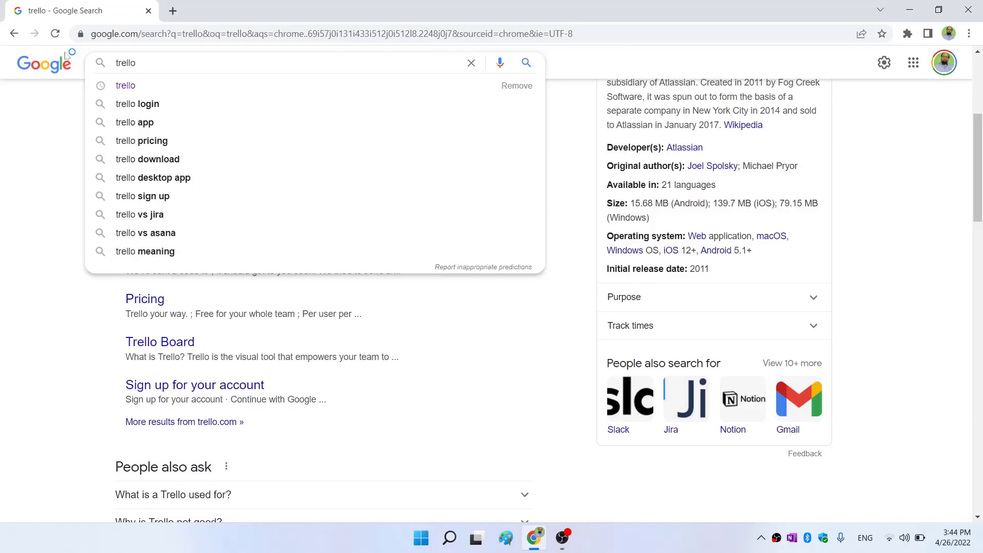
# Submit the Google search for 'trello' to show the full results page
pyautogui.press('Return')
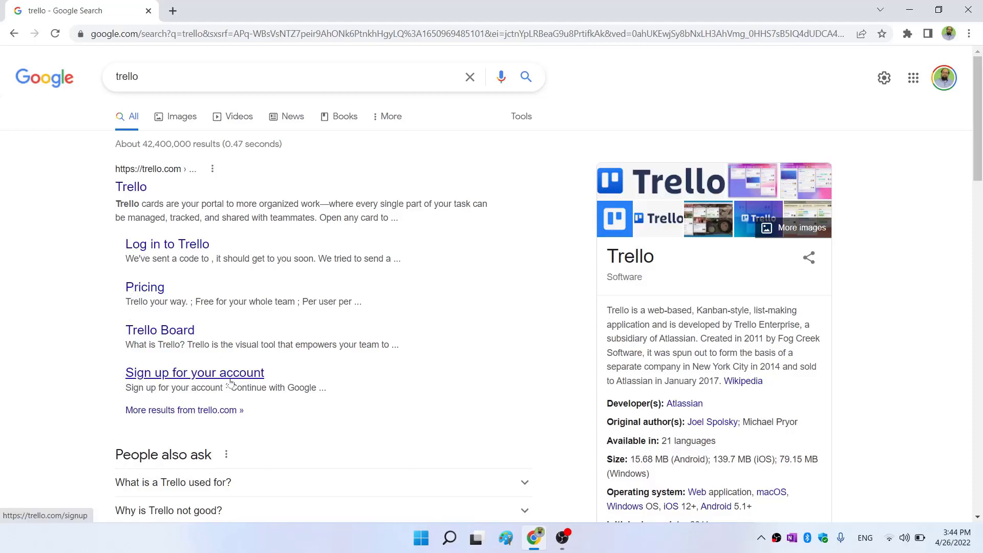
# Log in to Trello and open the Trello Training board from the Boards page
pyautogui.click(145, 251)
pyautogui.scroll(-2, 978, 281)
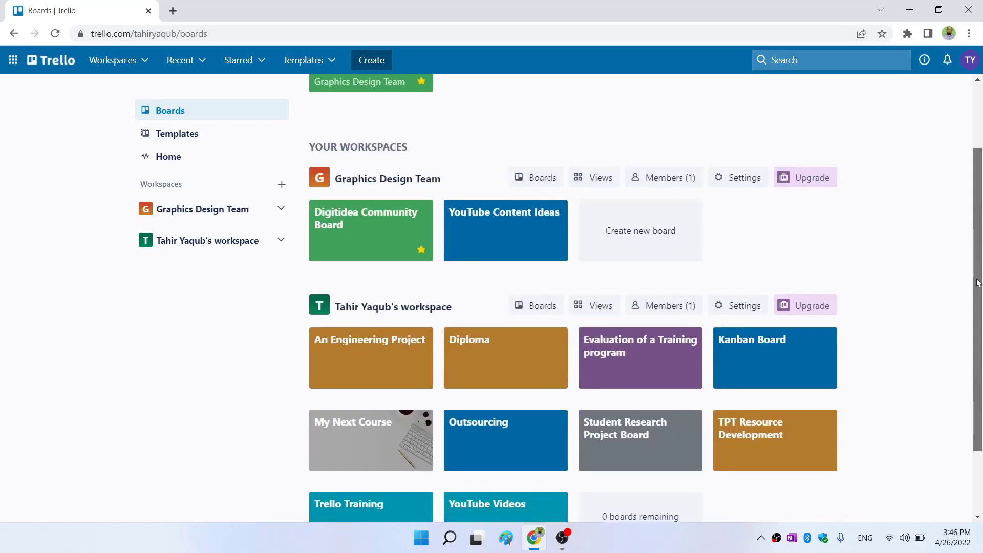
pyautogui.moveTo(978, 282)
pyautogui.mouseDown()
pyautogui.moveTo(975, 318)
pyautogui.moveTo(980, 273)
pyautogui.mouseUp()
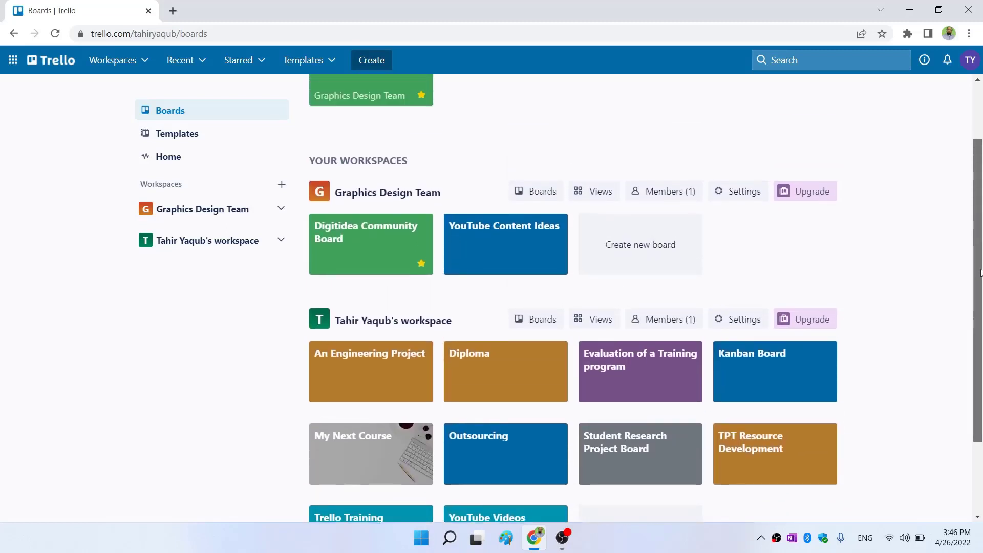
pyautogui.scroll(-1, 366, 467)
pyautogui.click(364, 467)
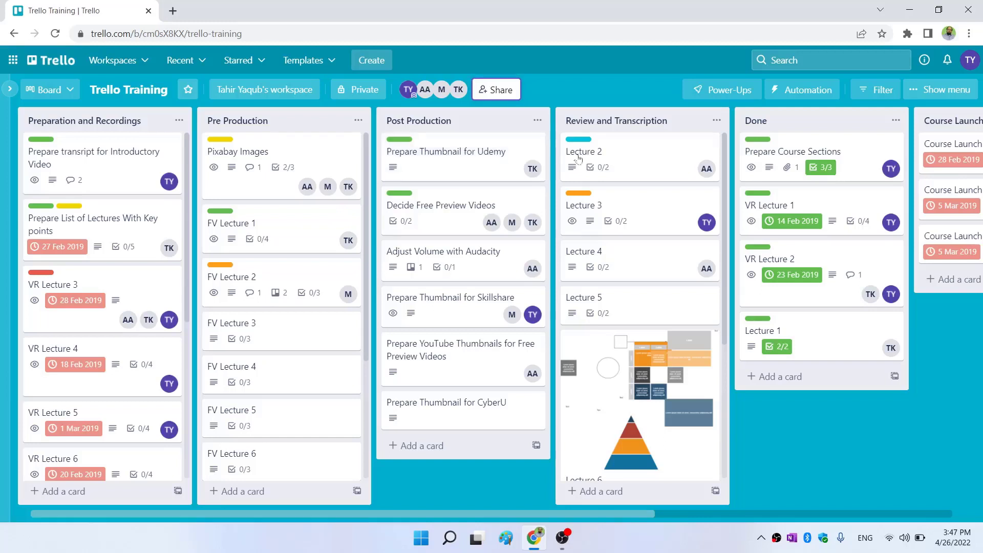
# Search Power-Ups for 'flow diagrams' and add diagrams.net to the Trello Training board
pyautogui.click(722, 93)
pyautogui.click(764, 320)
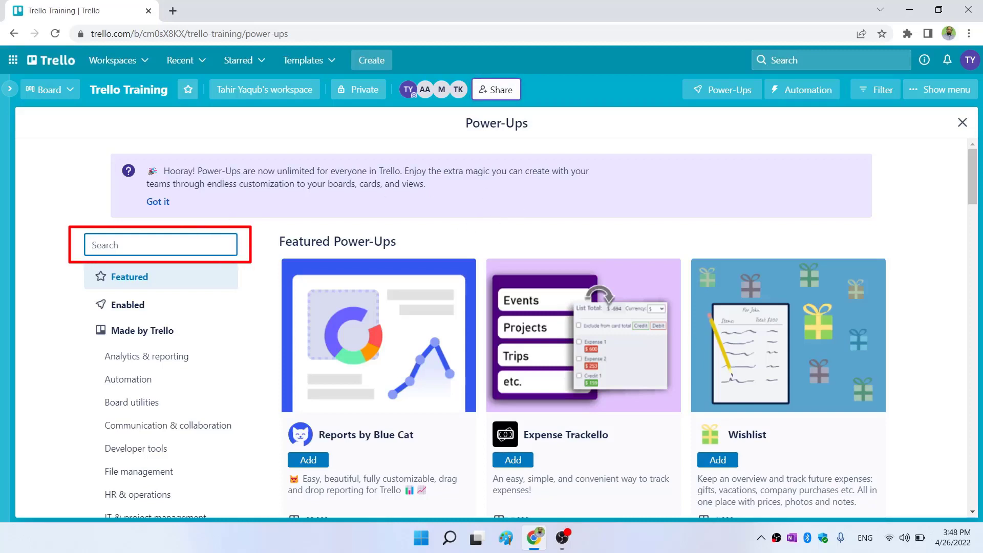
pyautogui.write('flow')
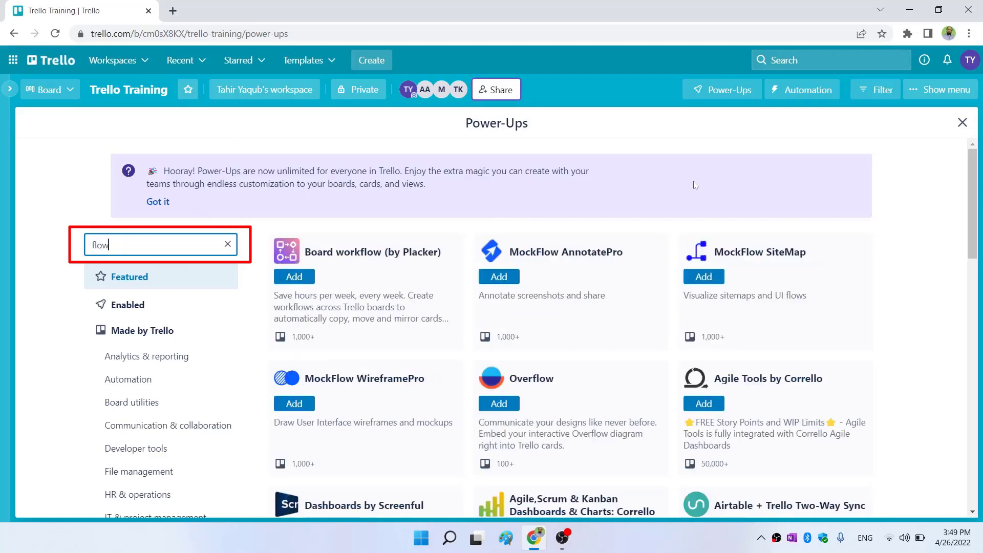
pyautogui.write(' diagrams')
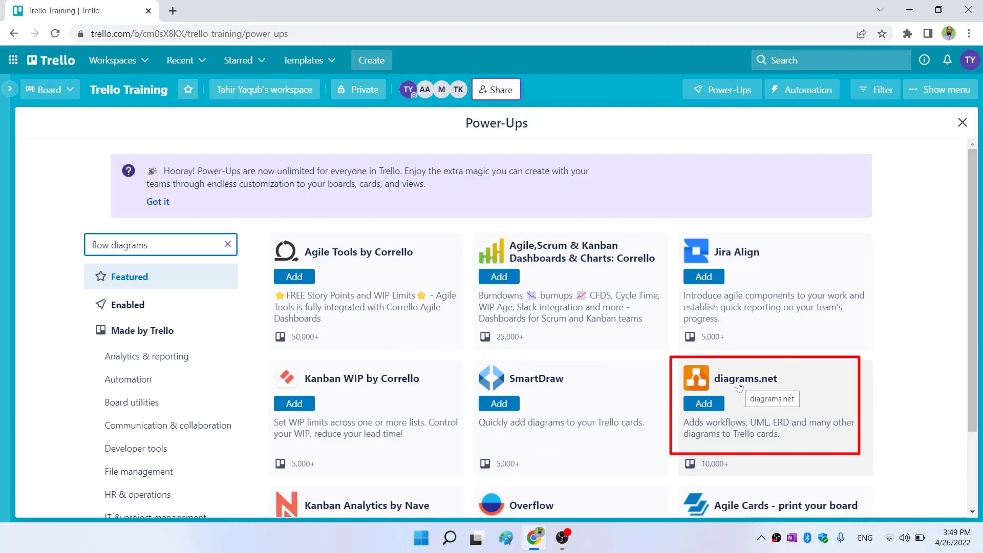
pyautogui.click(703, 403)
pyautogui.scroll(-1, 566, 264)
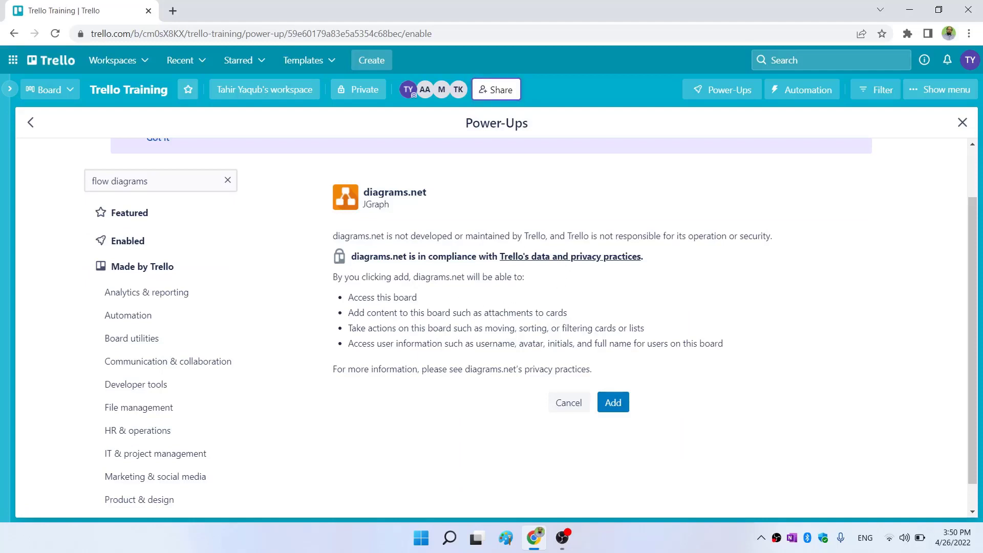
pyautogui.click(612, 403)
pyautogui.scroll(-4, 934, 262)
pyautogui.scroll(6, 934, 263)
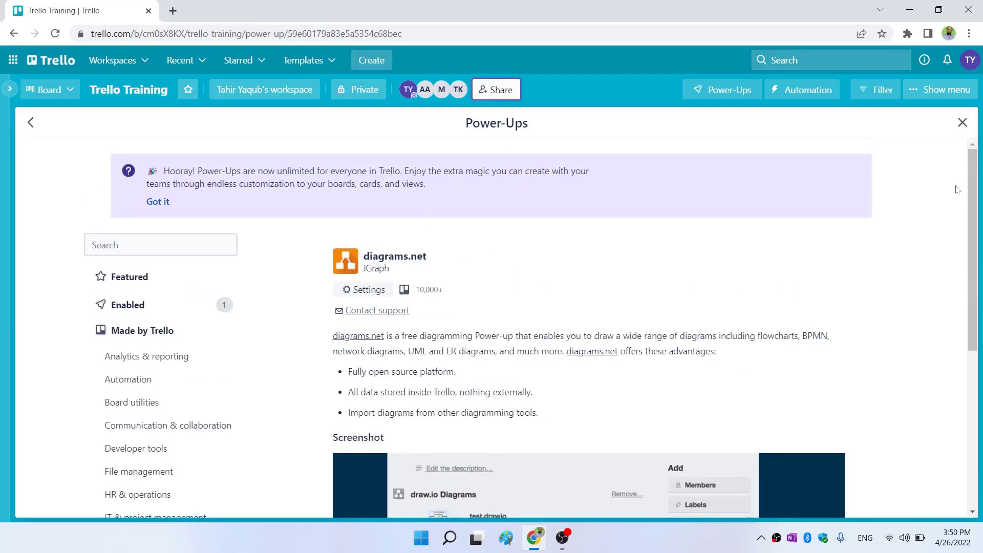
pyautogui.click(962, 122)
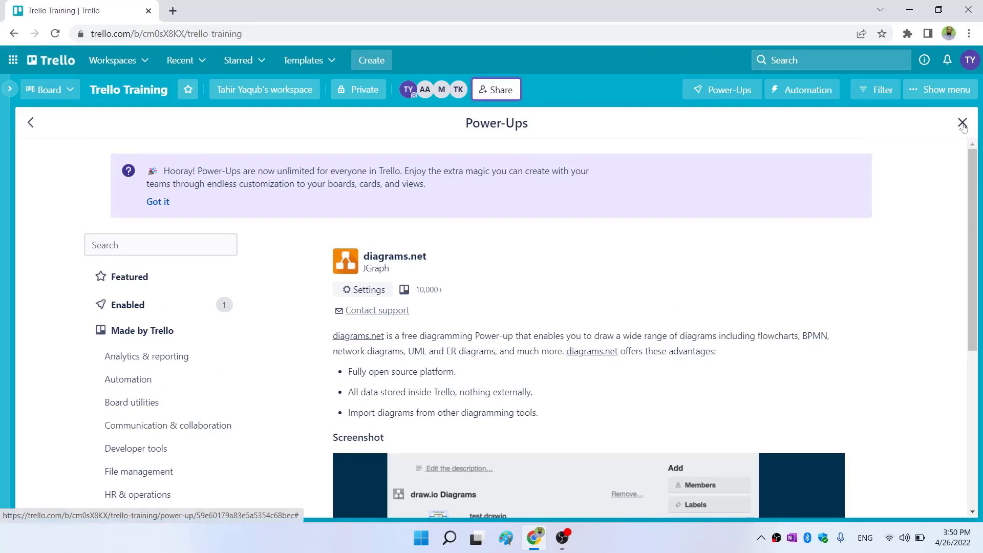
# Add a card titled 'Flow chart' at the top of the Review and Transcription list
pyautogui.click(731, 92)
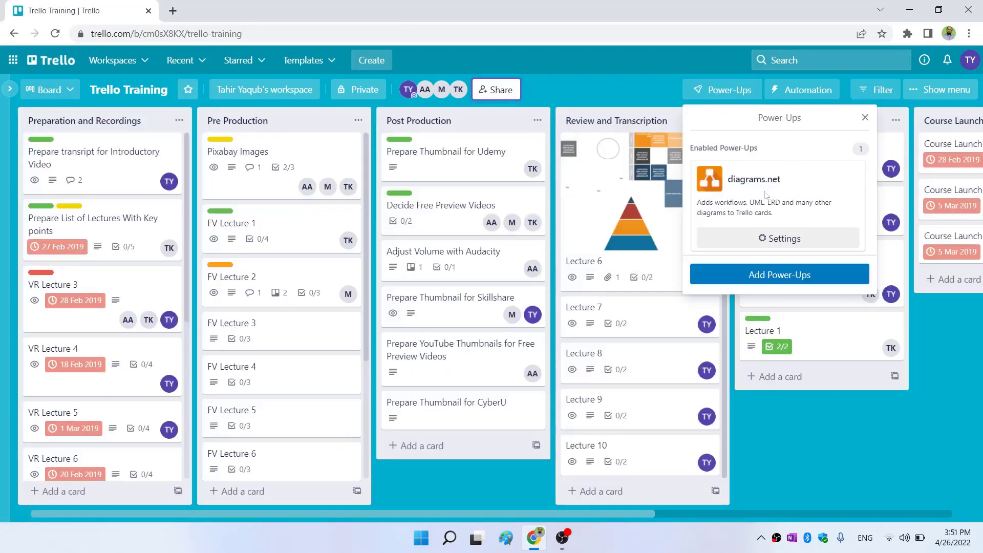
pyautogui.press('Escape')
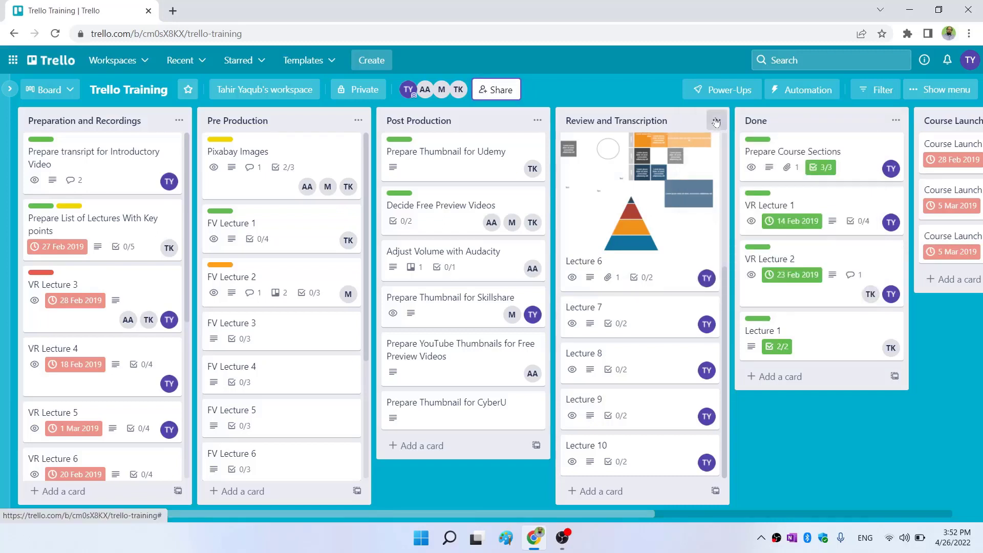
pyautogui.click(716, 121)
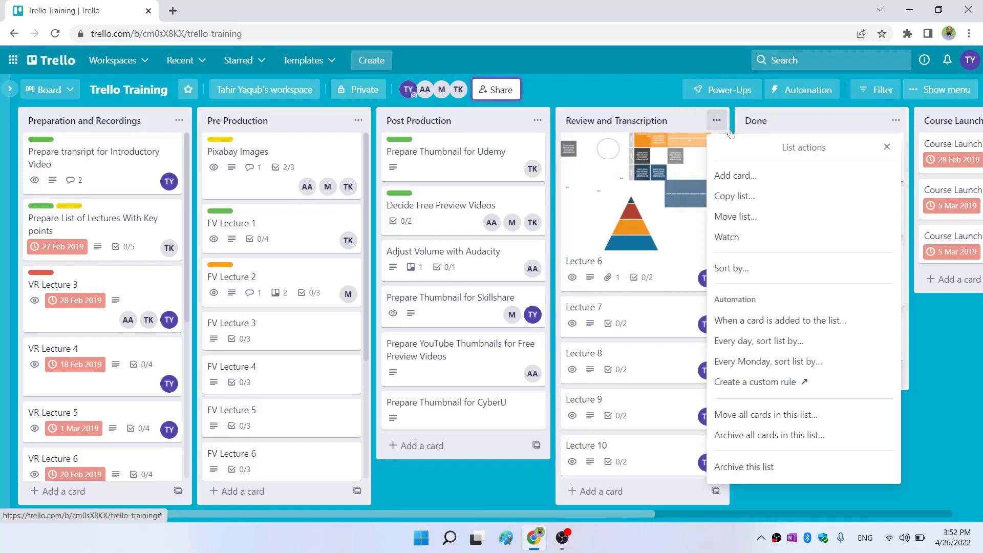
pyautogui.click(732, 176)
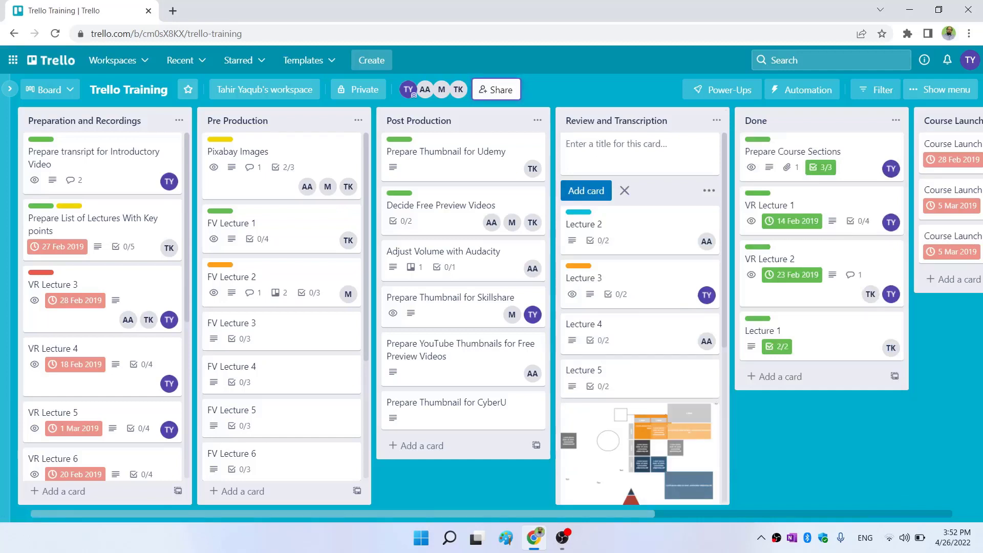
pyautogui.write('Flow chart')
pyautogui.press('Return')
# From the Flowchart card's Power-Ups, start a new draw.io diagram named 'Flowchart 1'
pyautogui.click(668, 144)
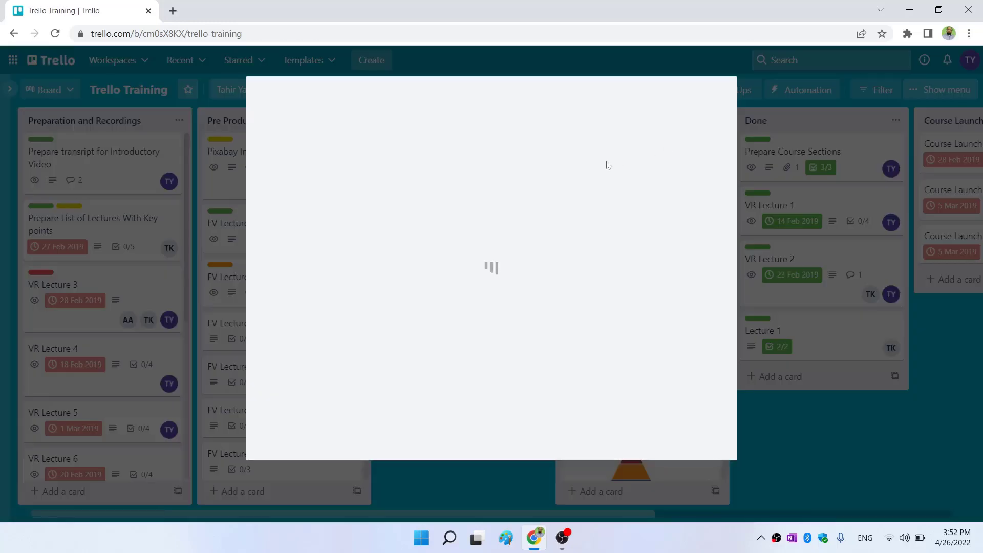
pyautogui.scroll(-1, 675, 389)
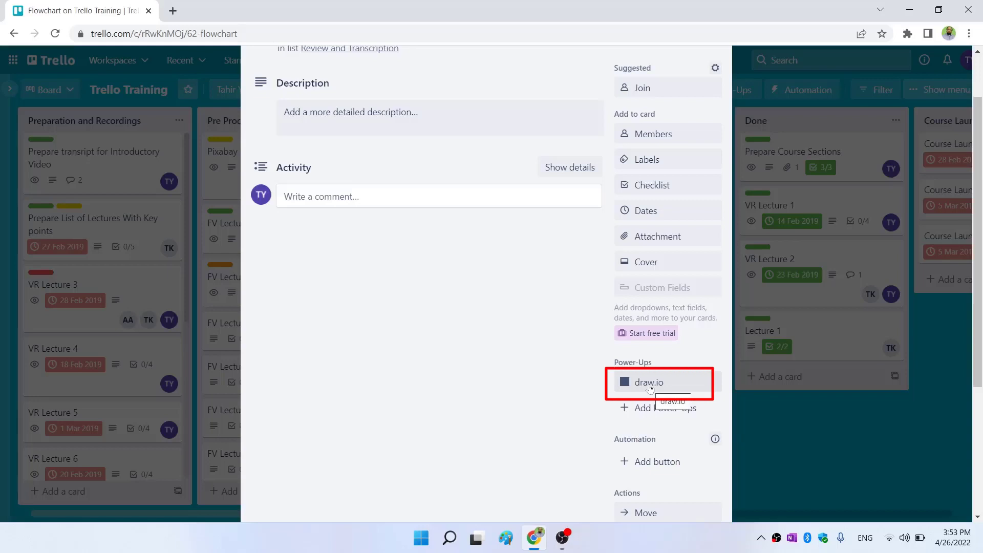
pyautogui.click(649, 383)
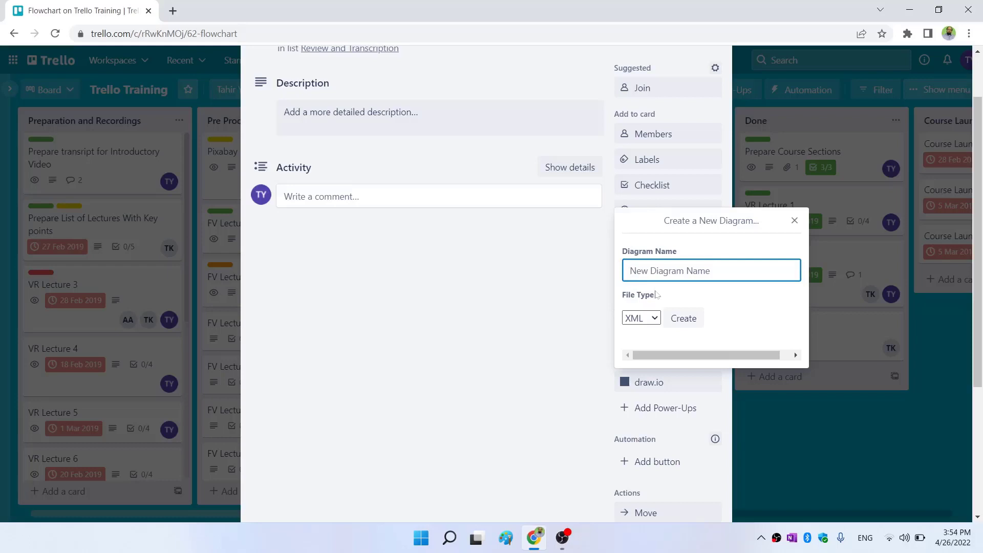
pyautogui.write('Flowchart 1')
# Create the Flowchart 1 diagram with PNG as its file type
pyautogui.click(655, 318)
pyautogui.click(634, 344)
pyautogui.click(683, 318)
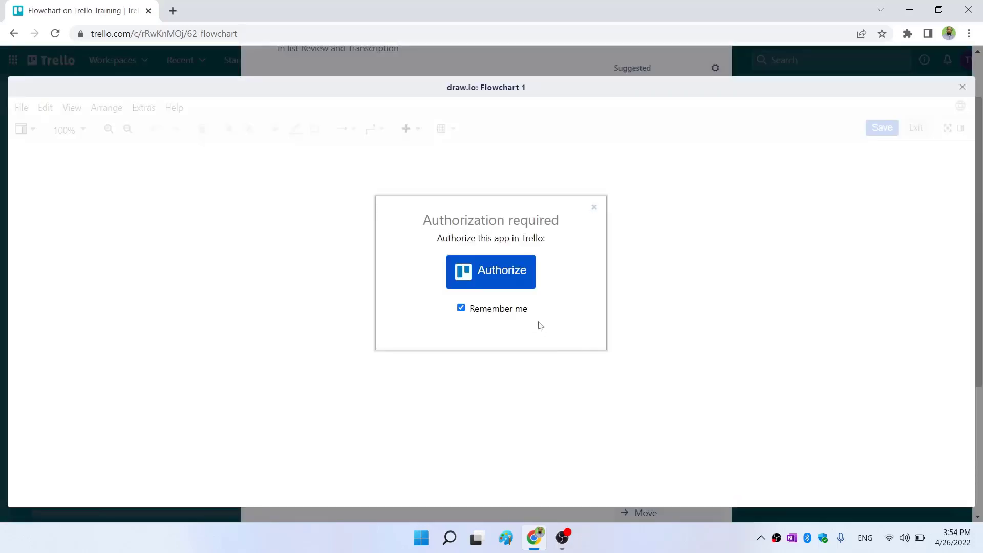
# Authorize draw.io and allow it access to the Trello account
pyautogui.click(508, 277)
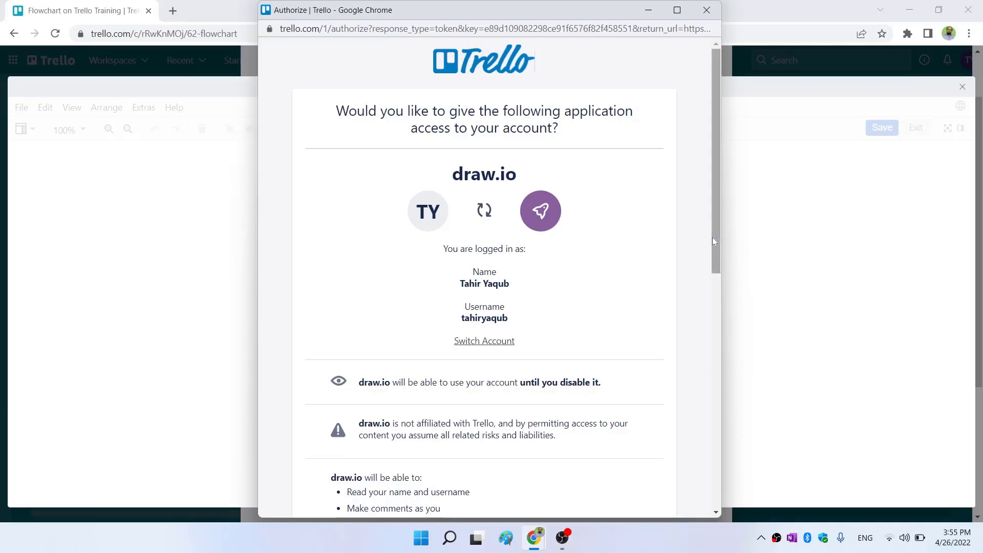
pyautogui.moveTo(714, 239); pyautogui.dragTo(705, 459)
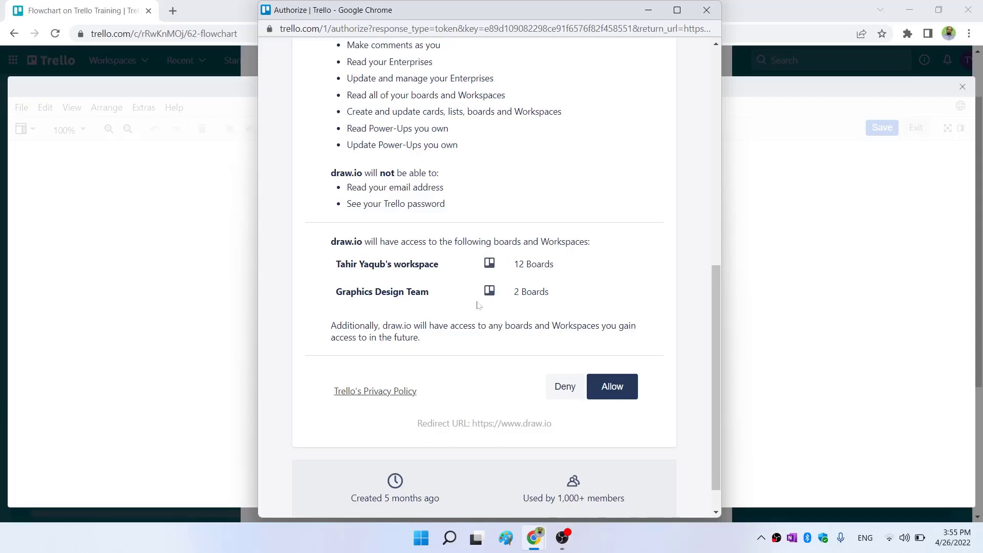
pyautogui.click(614, 386)
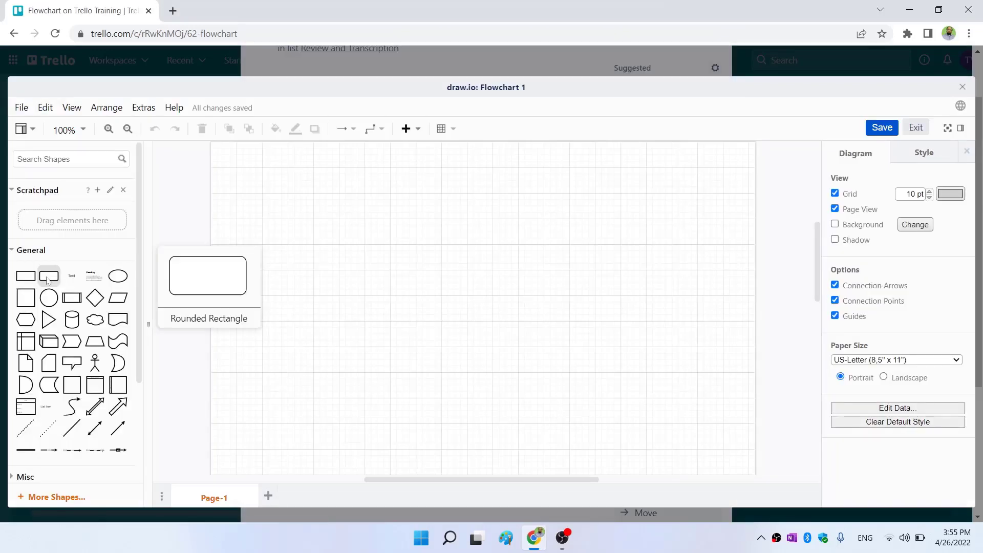
# Place a rounded rectangle near the page top and give it a pink FF26A8 outline
pyautogui.moveTo(49, 275); pyautogui.dragTo(366, 189)
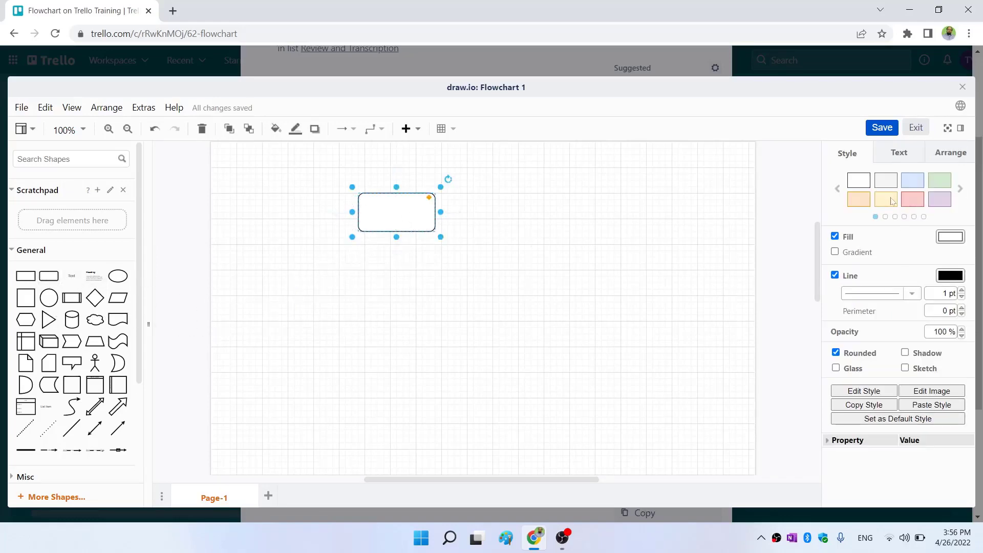
pyautogui.click(939, 180)
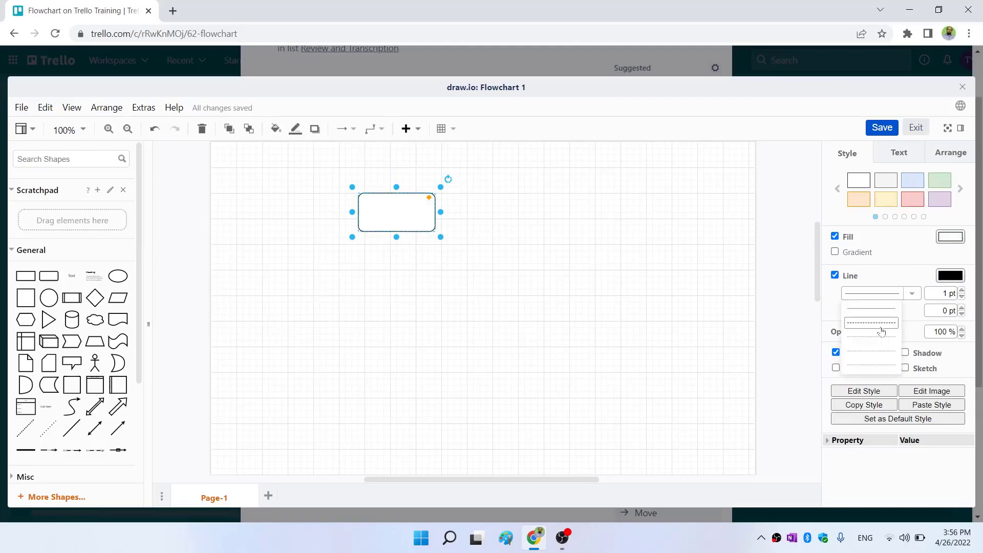
pyautogui.click(951, 276)
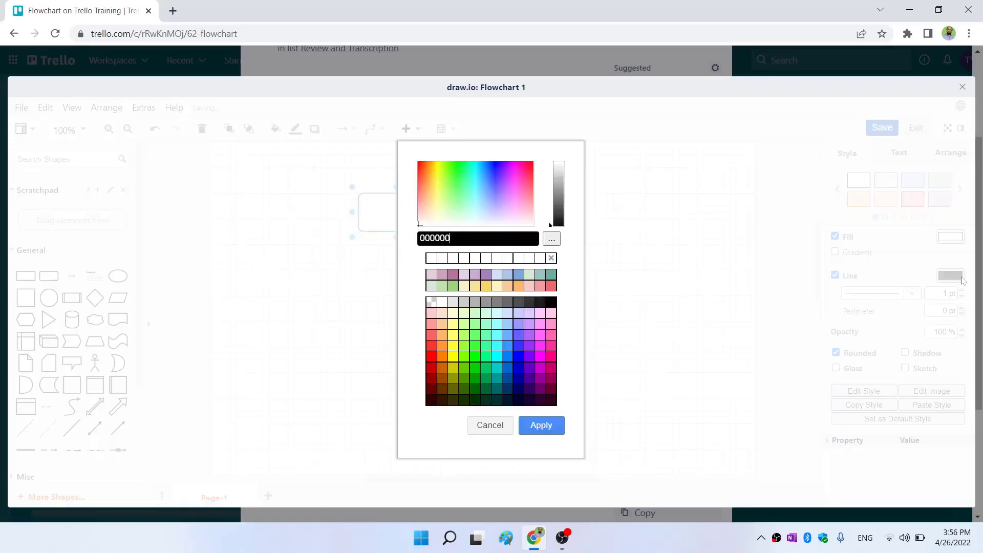
pyautogui.click(521, 185)
pyautogui.click(541, 425)
# Add a shadow to the rectangle, then place a parallelogram below and connect them
pyautogui.click(905, 353)
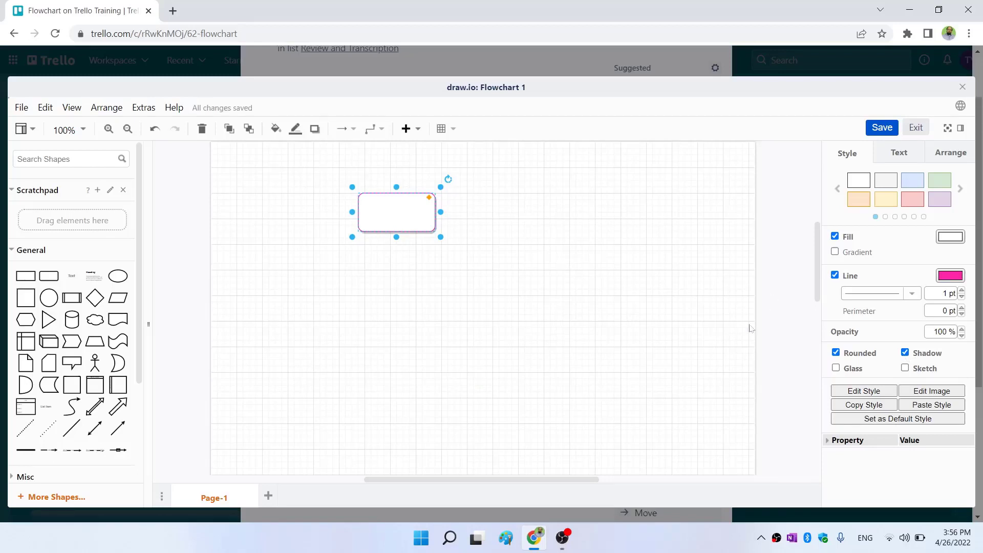
pyautogui.moveTo(117, 297); pyautogui.dragTo(448, 302)
pyautogui.click(404, 267)
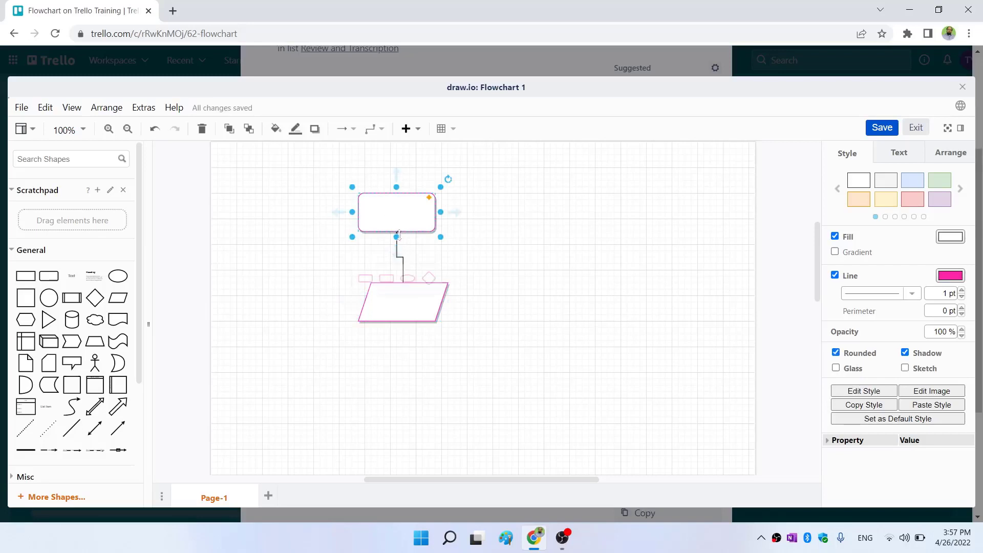
# Attach a line to the parallelogram's left side ending in a List shape with Items 1–3
pyautogui.moveTo(74, 431)
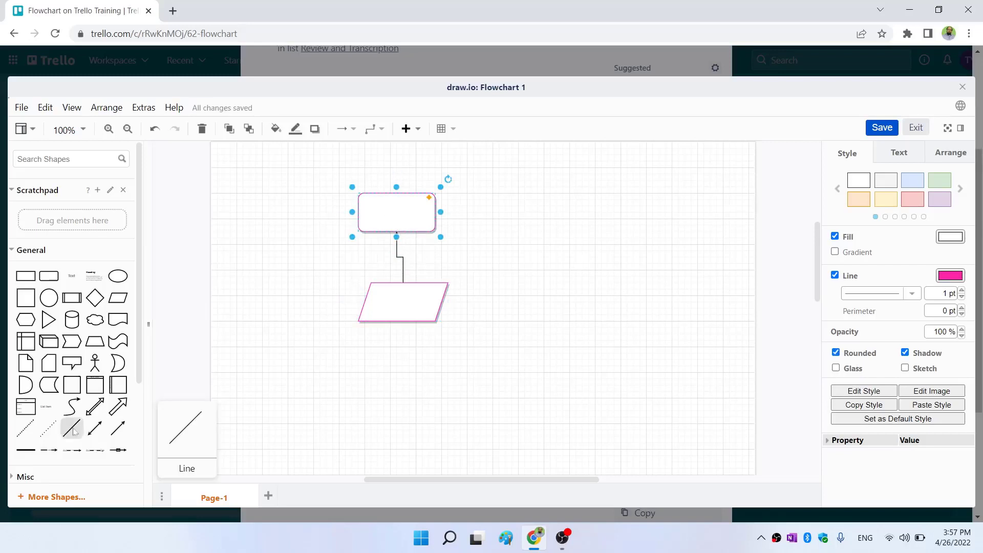
pyautogui.moveTo(74, 432); pyautogui.dragTo(365, 302)
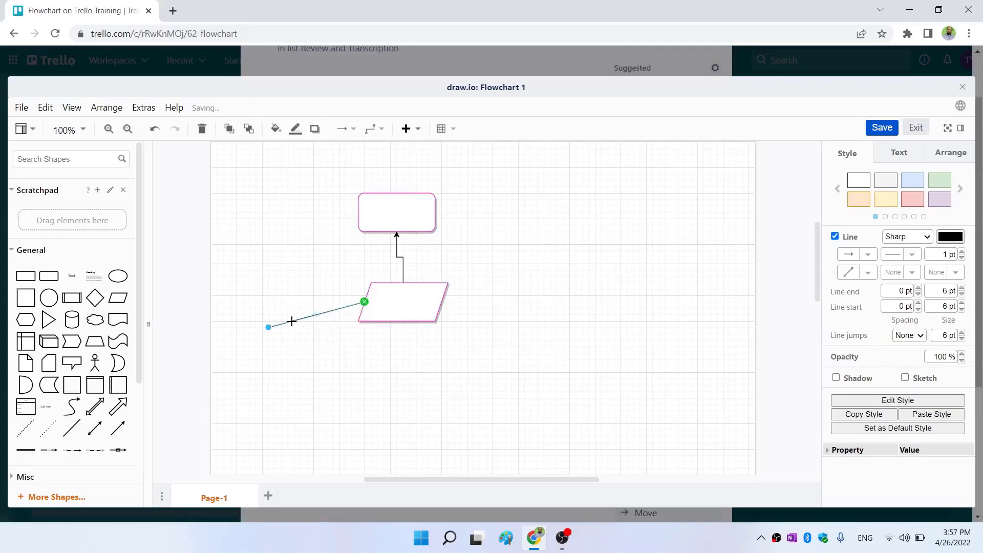
pyautogui.moveTo(268, 328); pyautogui.dragTo(268, 302)
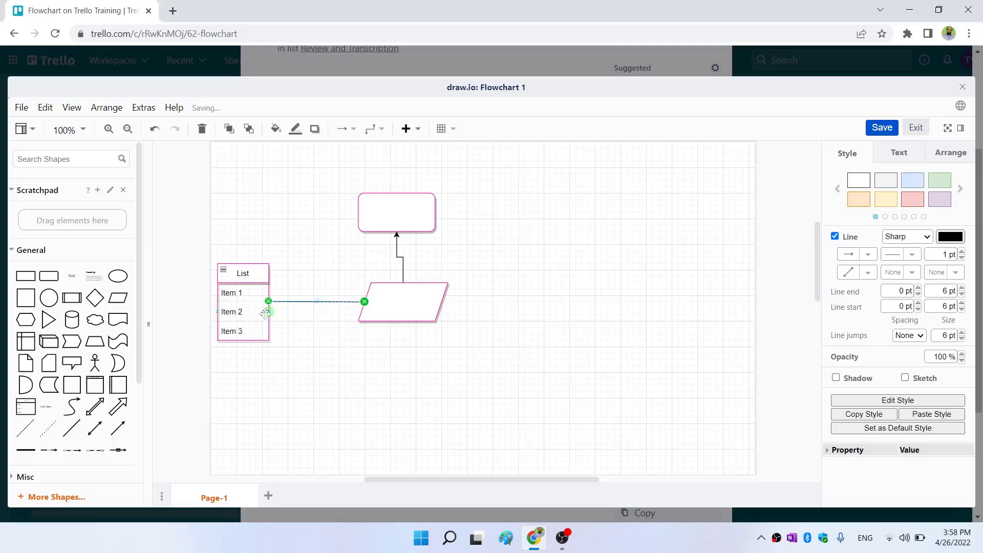
pyautogui.click(295, 353)
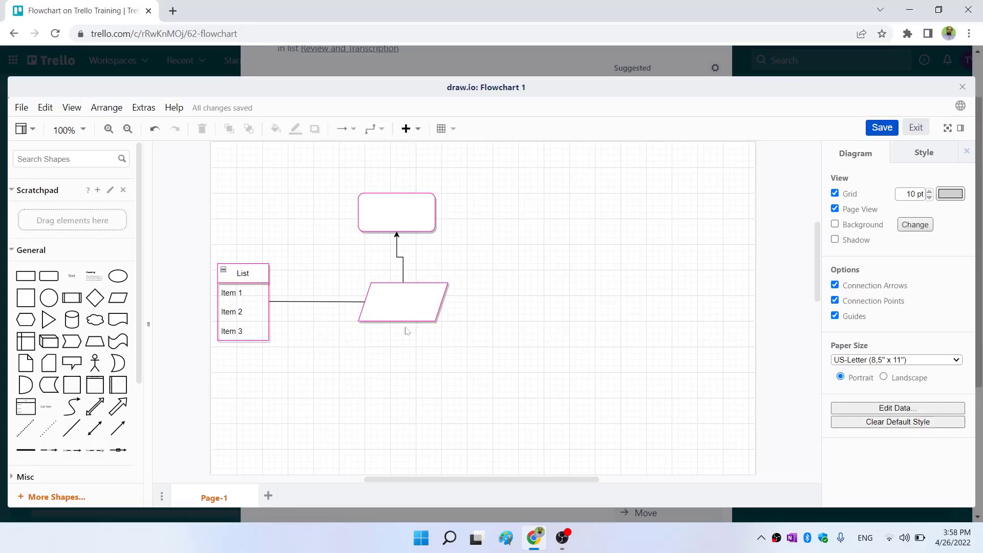
# Insert a 'Write your text' label and move it inside the parallelogram
pyautogui.click(405, 129)
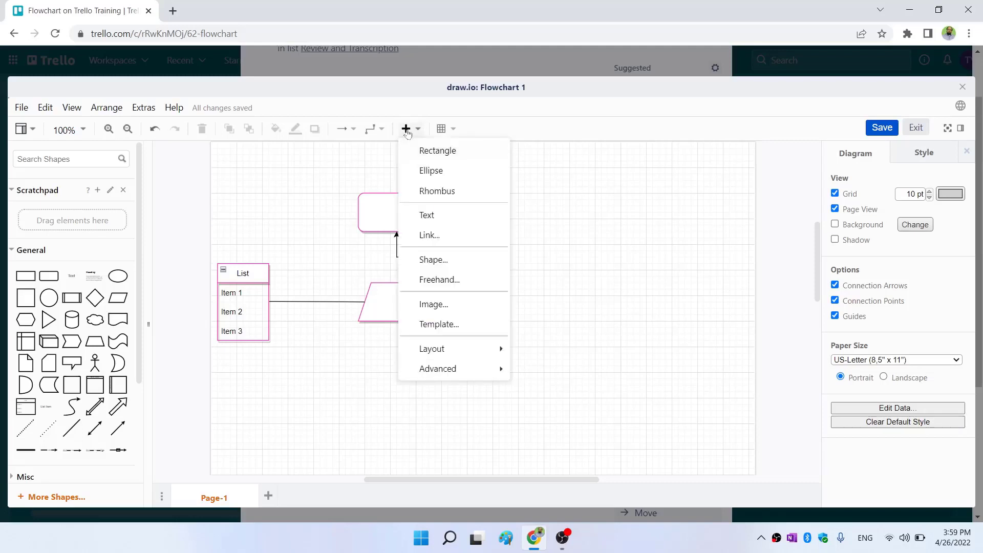
pyautogui.click(427, 216)
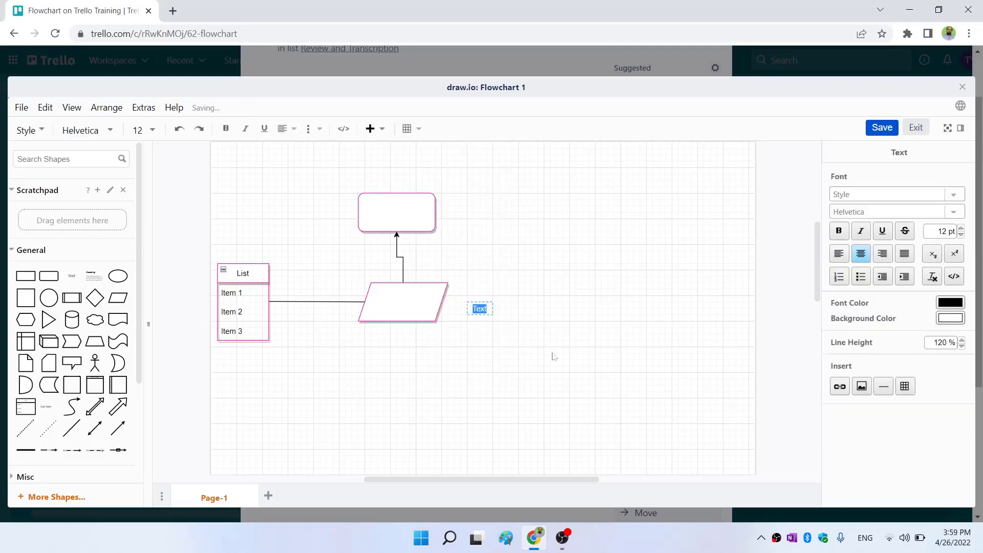
pyautogui.write('Write your text')
pyautogui.click(106, 107)
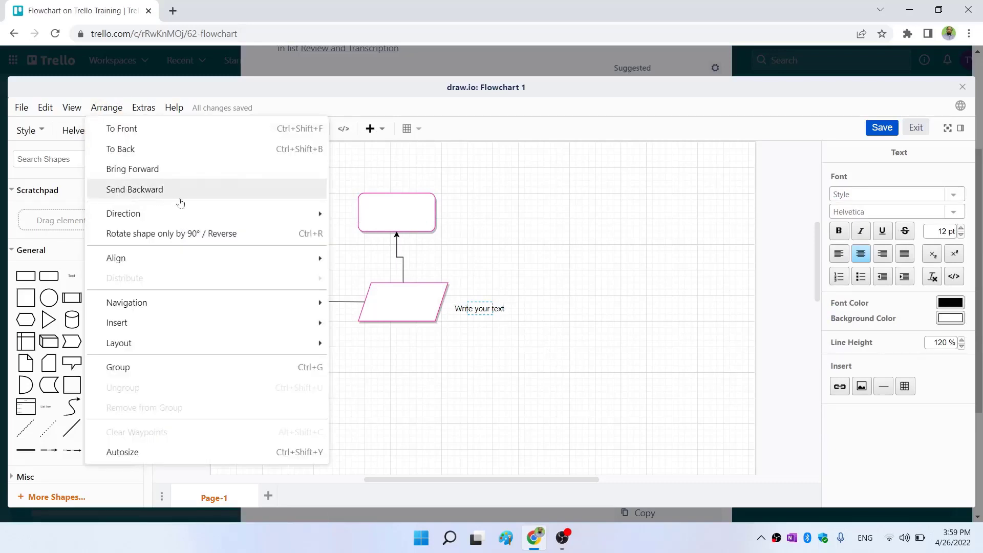
pyautogui.moveTo(285, 264)
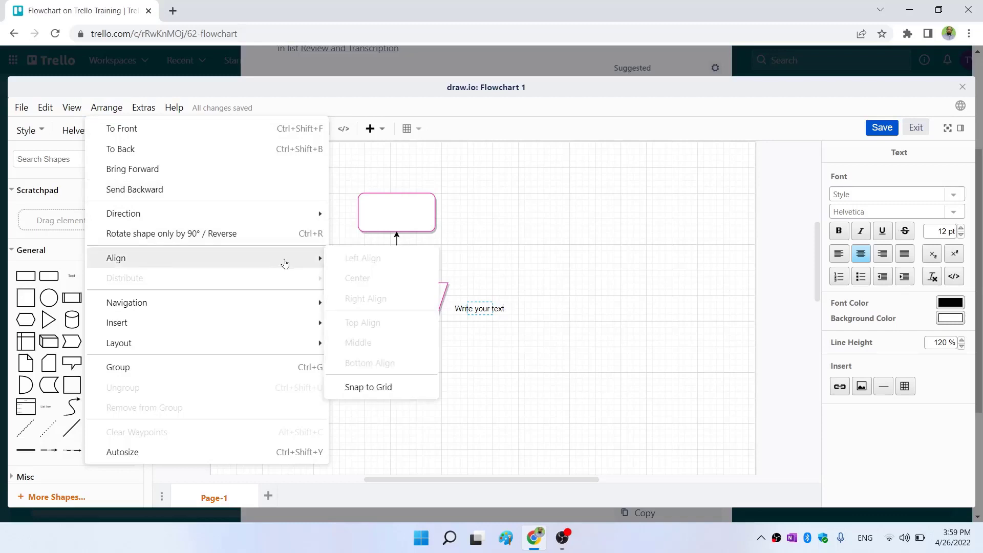
pyautogui.click(461, 284)
pyautogui.moveTo(496, 309); pyautogui.dragTo(417, 302)
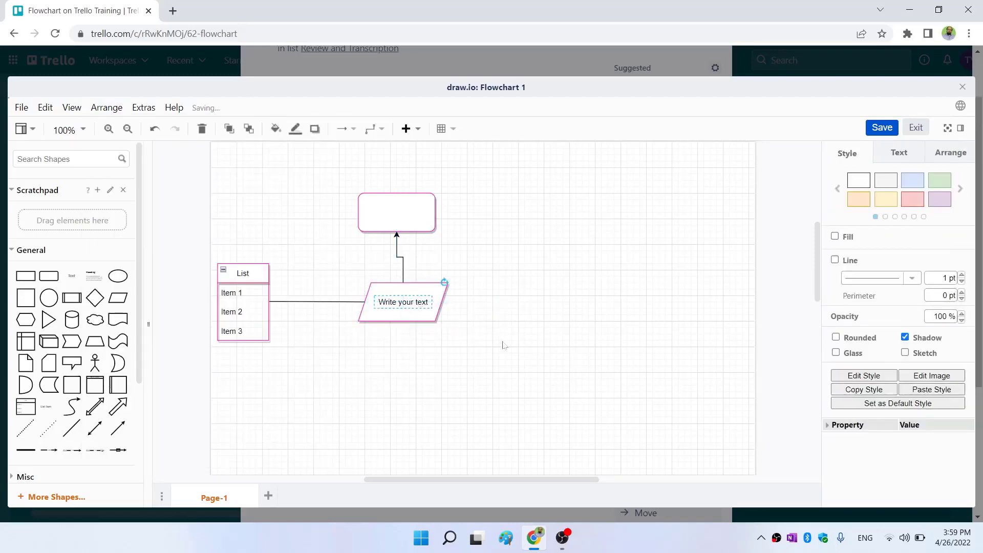
pyautogui.click(503, 344)
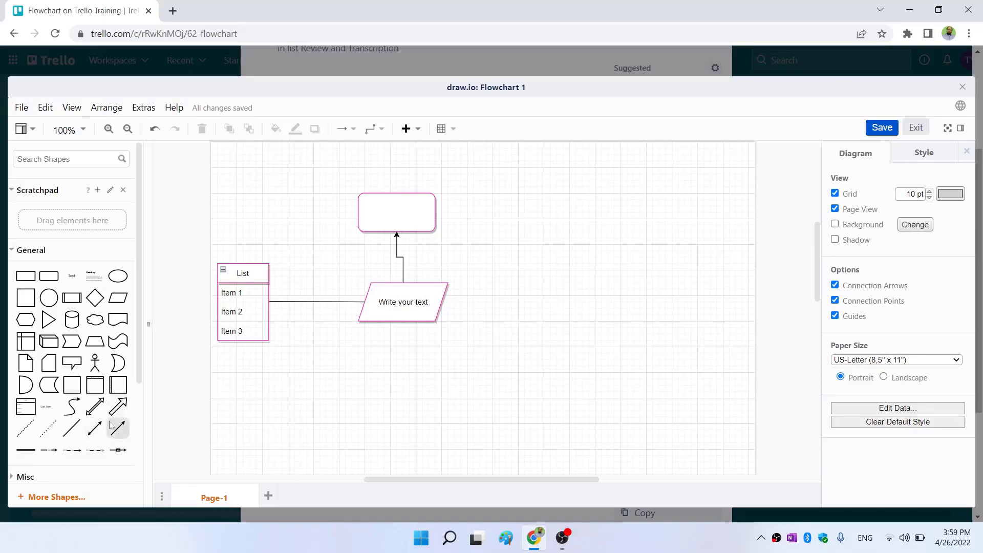
# Save the flowchart in draw.io and exit to the Trello card showing Flowchart 1.drawio.png
pyautogui.moveTo(92, 354)
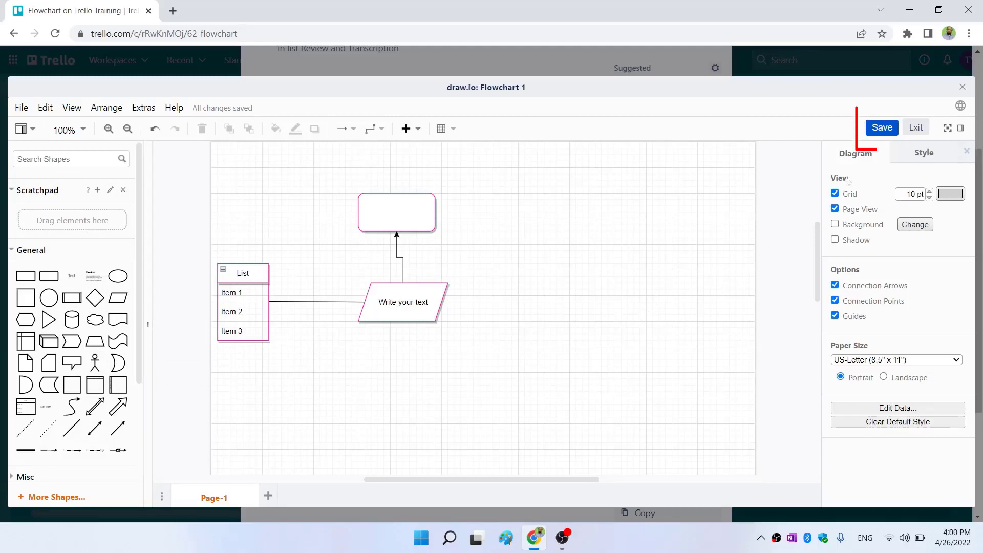
pyautogui.click(881, 128)
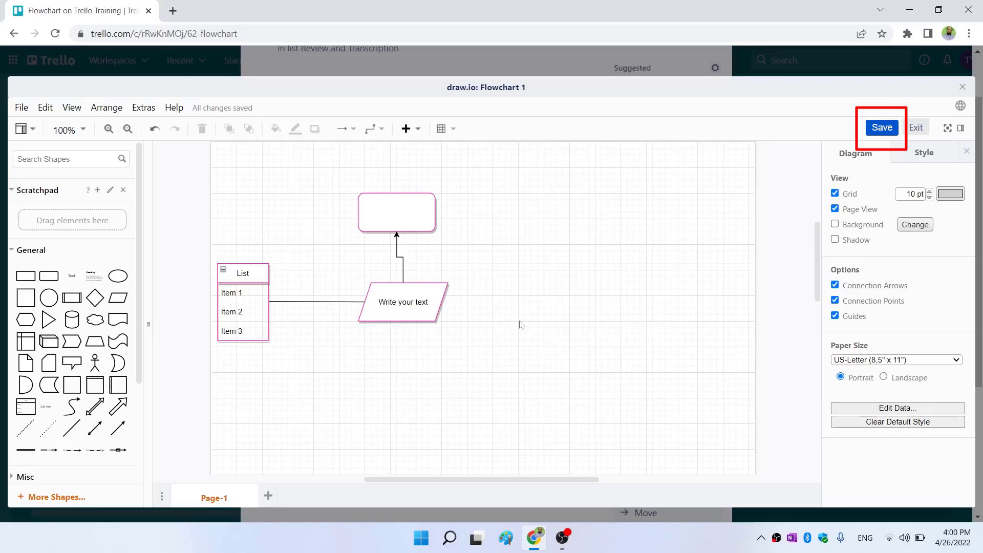
pyautogui.click(963, 88)
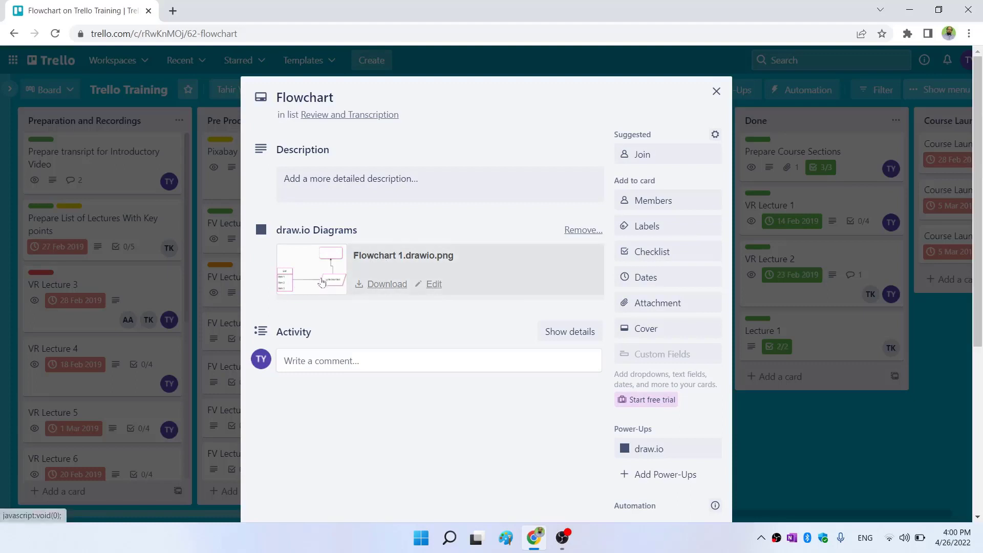
# Reopen the diagram from the card and download it as the SVG file Flowchart 1.drawio.svg
pyautogui.click(327, 281)
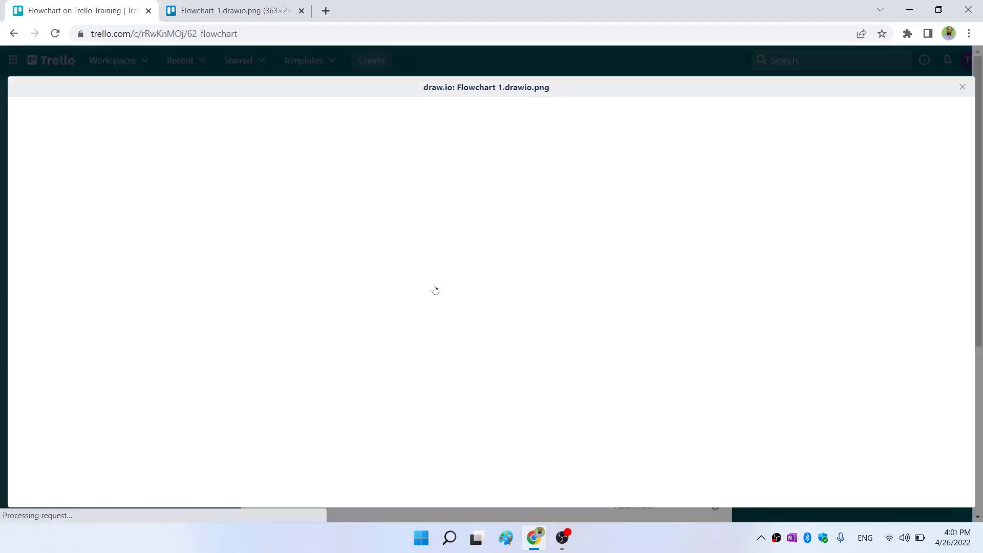
pyautogui.click(21, 109)
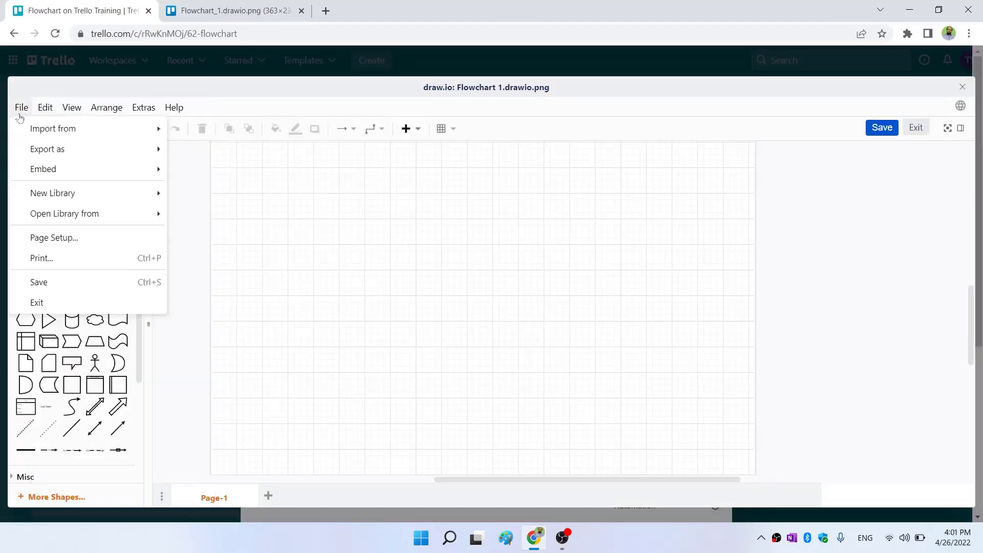
pyautogui.moveTo(44, 149)
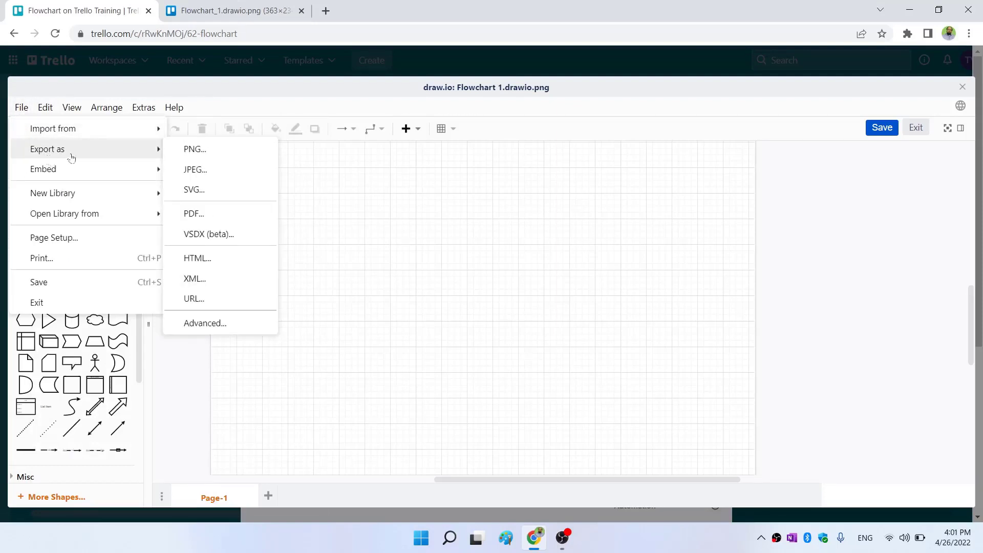
pyautogui.click(194, 189)
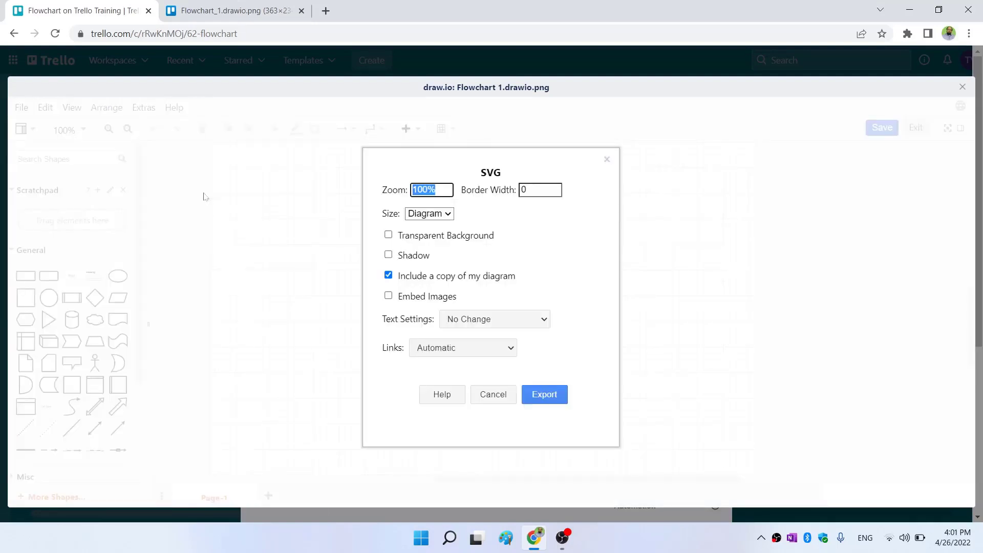
pyautogui.click(545, 396)
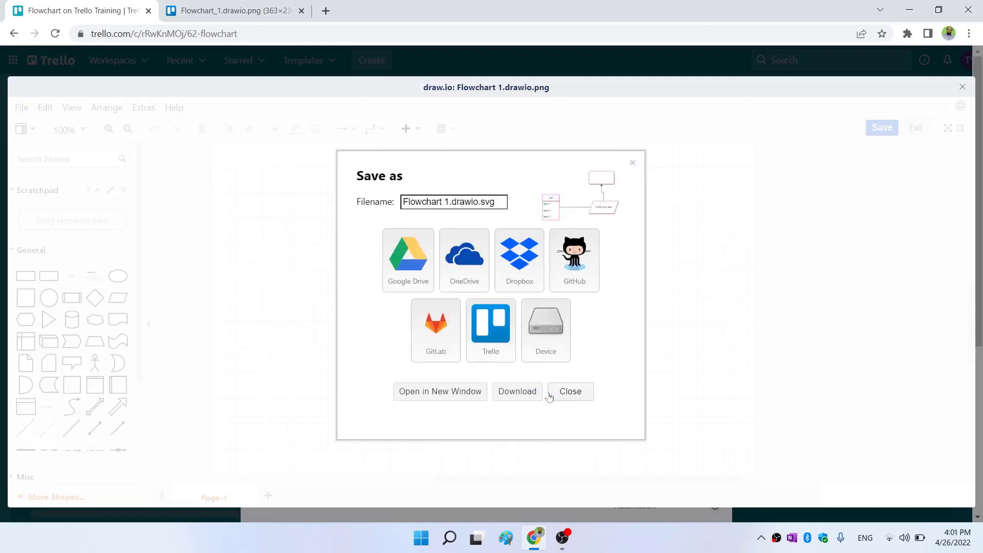
pyautogui.click(507, 390)
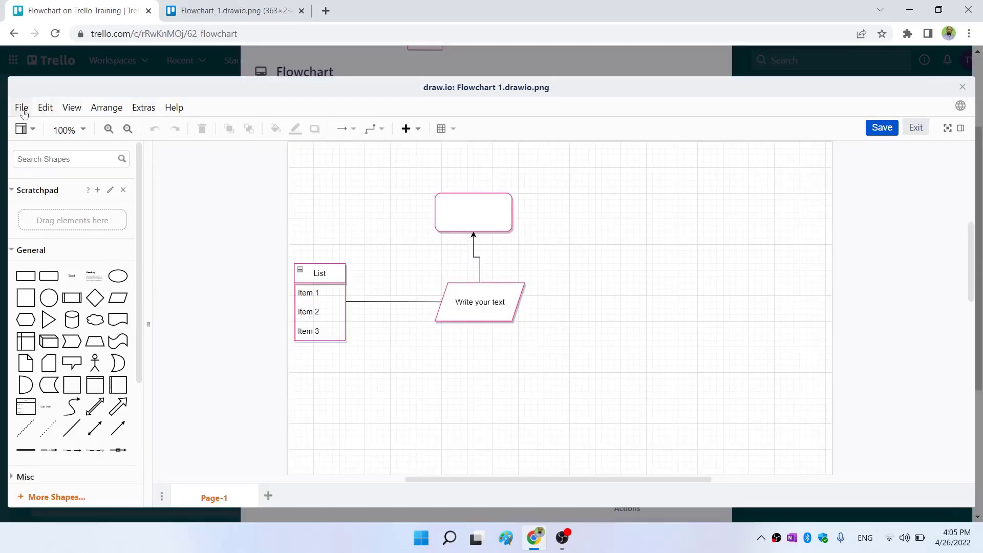
# Export and download Flowchart 1.drawio.pdf, view it in a browser tab, then close the card
pyautogui.click(21, 107)
pyautogui.moveTo(73, 169)
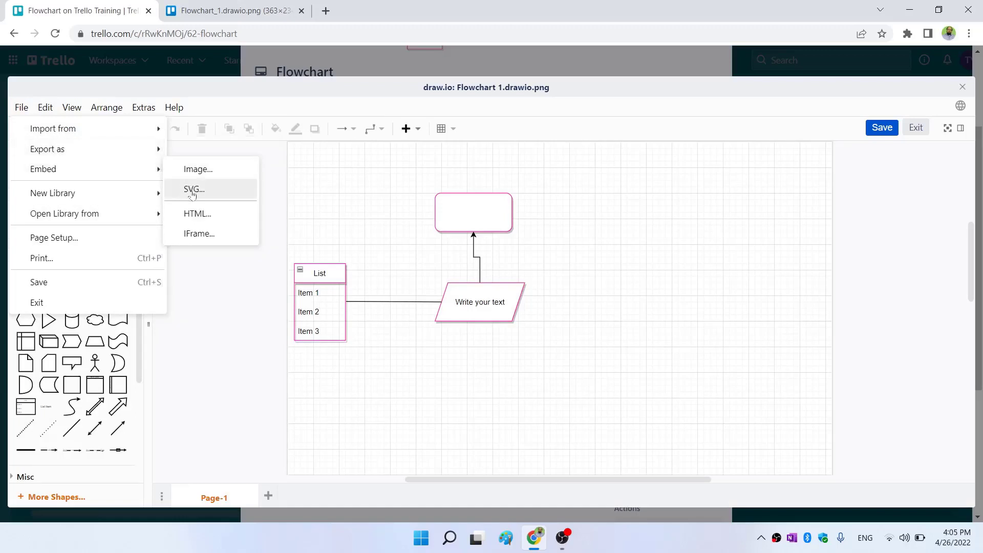
pyautogui.click(195, 213)
pyautogui.click(519, 339)
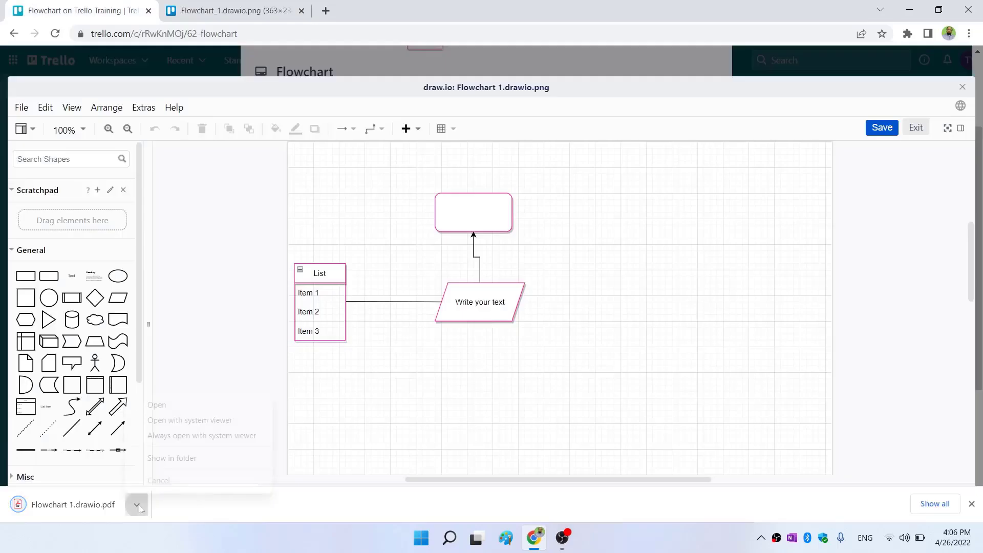
pyautogui.click(156, 405)
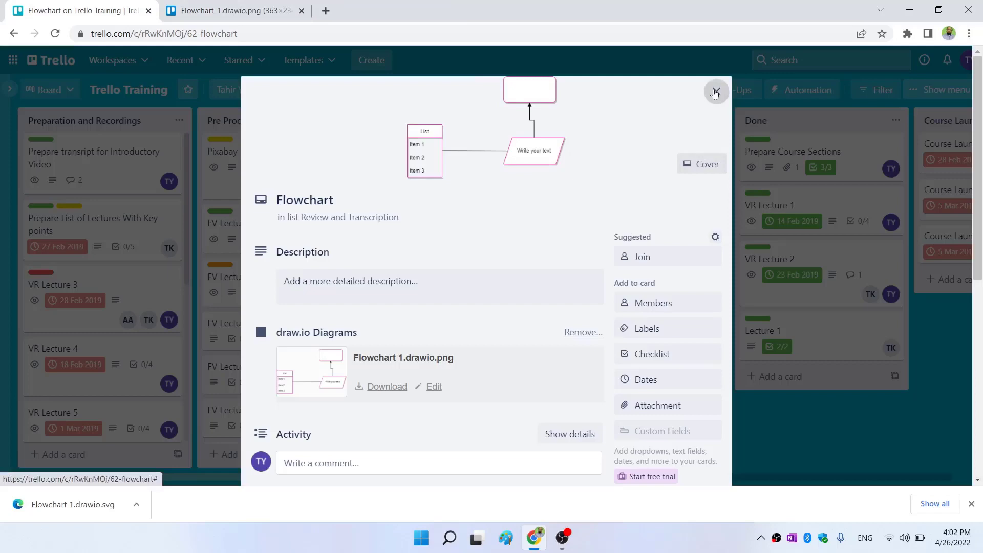
pyautogui.click(715, 92)
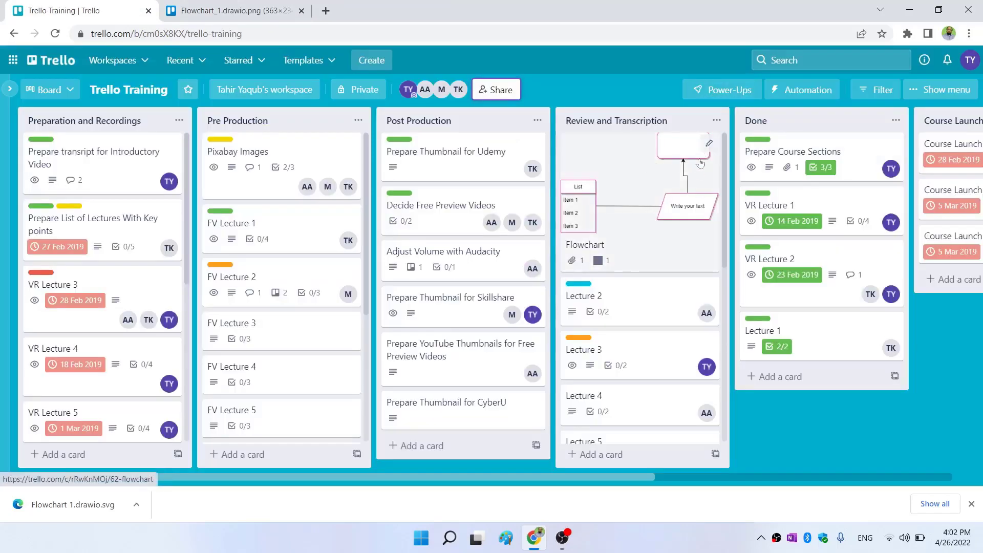